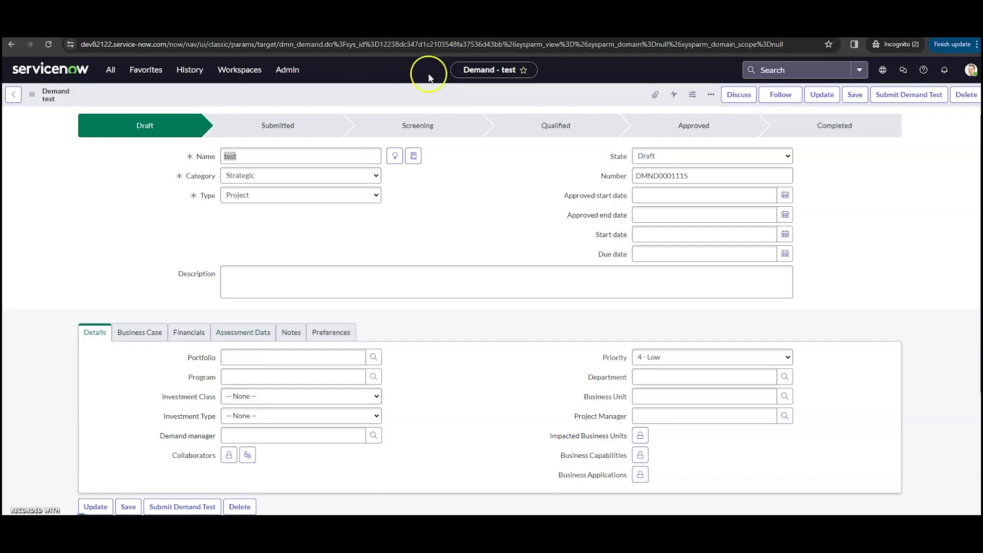
Step: Open the Process Flow formatters list and narrow it to the nine dmn_demand entries
left_click(146, 114)
left_click(112, 78)
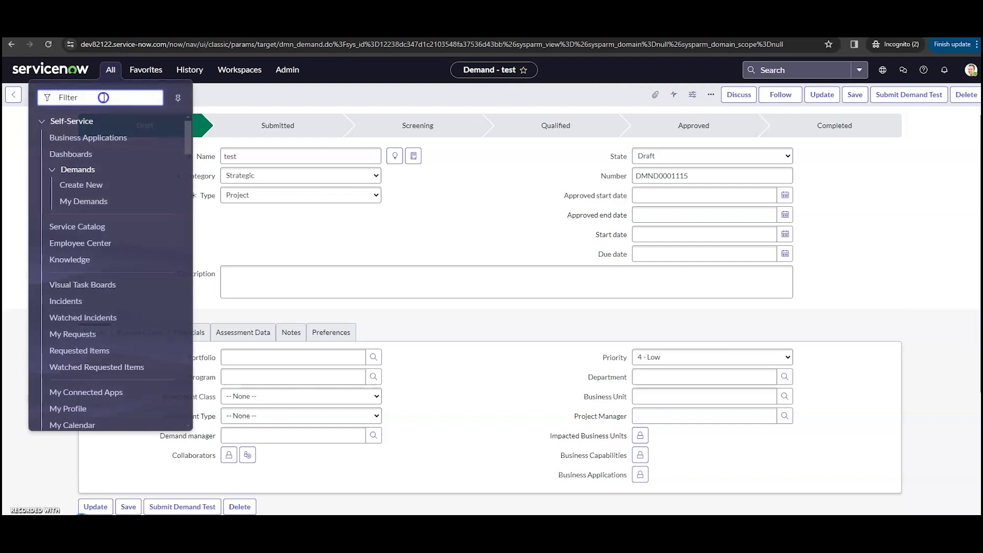
type("process flow")
left_click(100, 199)
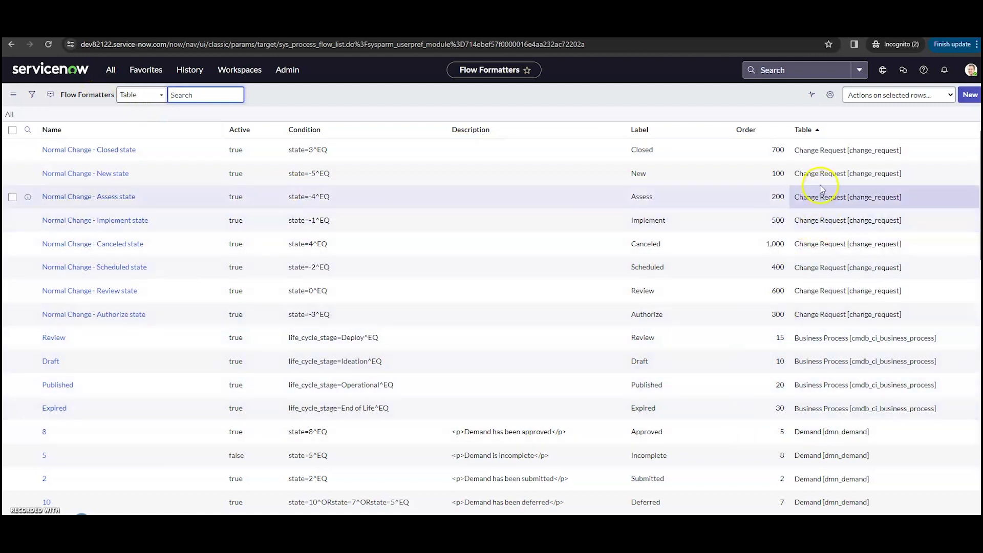
right_click(815, 429)
left_click(837, 439)
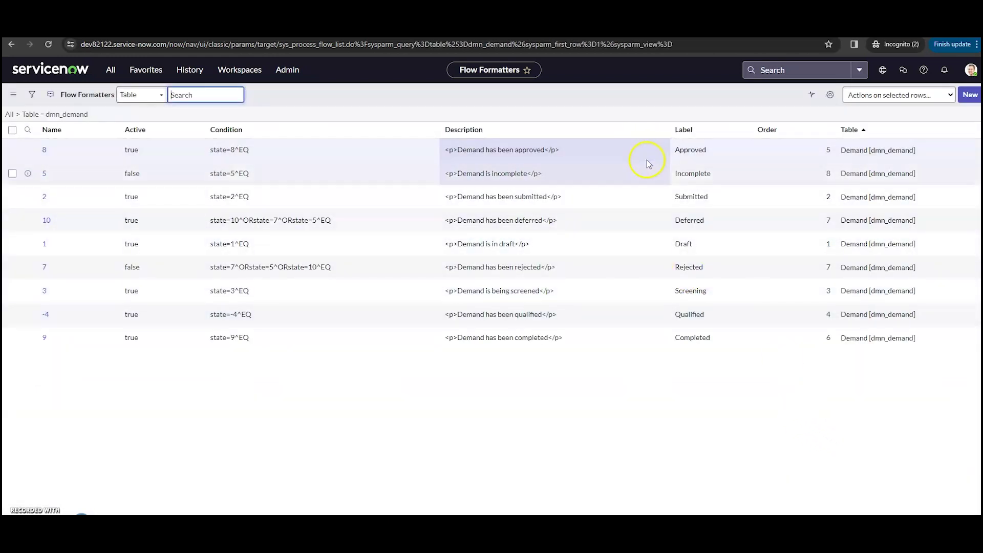
Step: Visit the Demand test record by its pasted URL, then return to the filtered formatters list
left_click(131, 44)
type("dev82122.service-now.com/now/nav/ui/classic/params/target/dmn_demand.do%3Fsys_id%3D12238dc347d1c2103548fa37536d43bb%26sysparm_view%3D%26sysparm_domain%3Dnull%26sysparm_domain_scope%3Dnull")
key("Return")
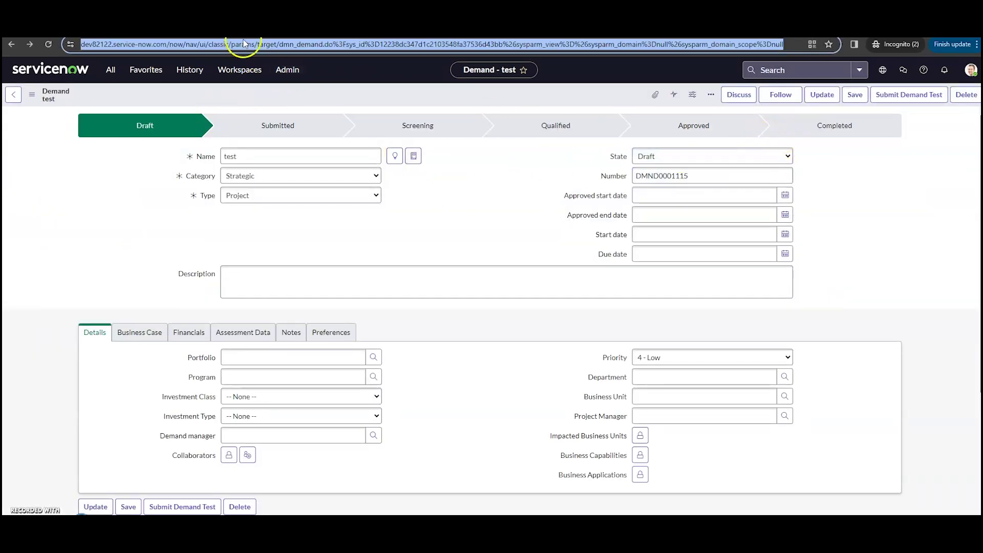
key("alt+Left")
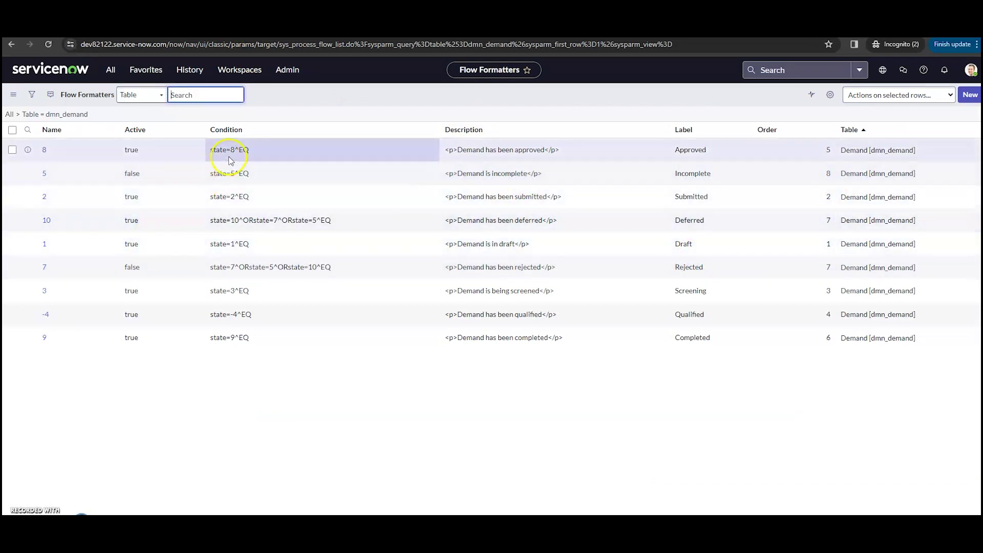
Step: Set the Demand test record's State to Approved and save it, comparing with the Approved formatter (order 5, state=8)
left_click(43, 152)
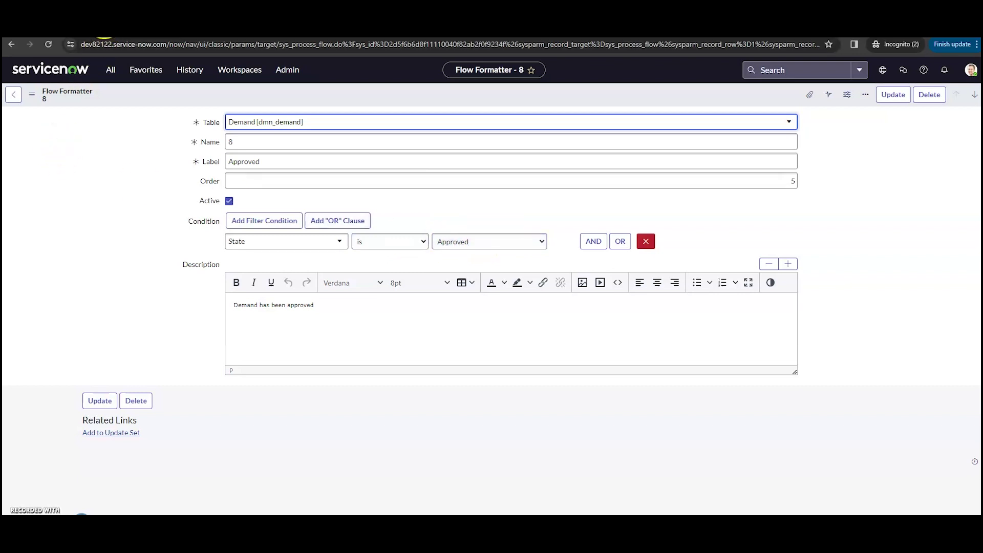
left_click(101, 32)
left_click(663, 155)
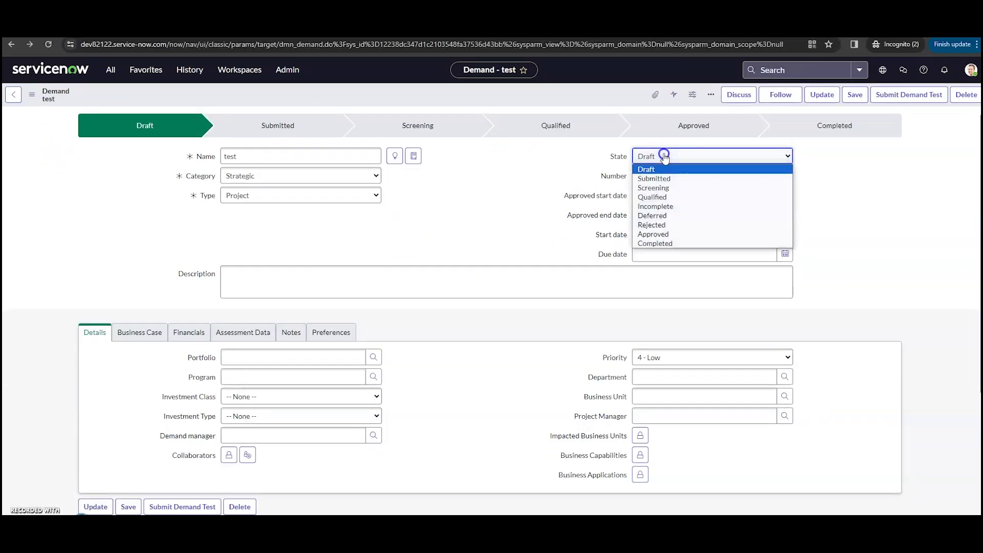
left_click(666, 234)
right_click(544, 90)
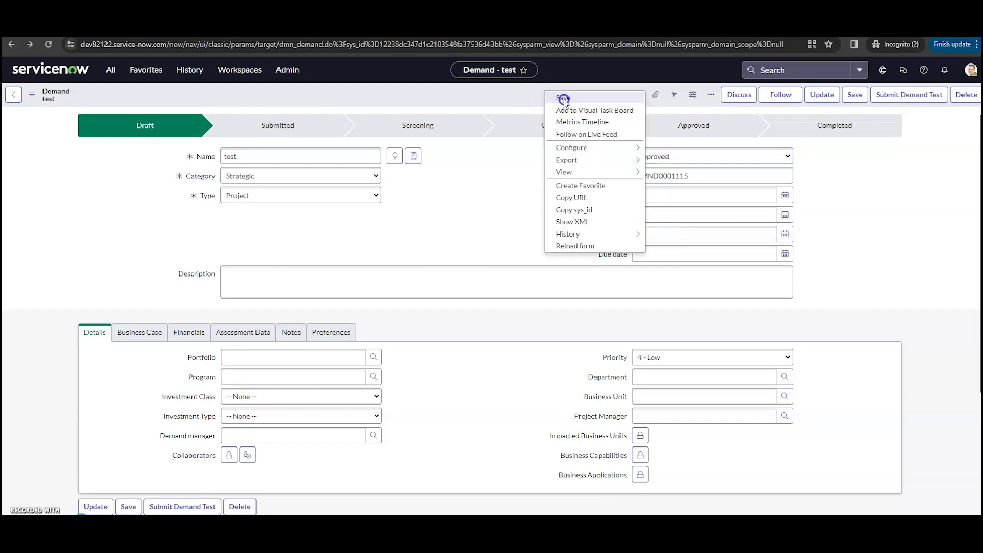
left_click(564, 99)
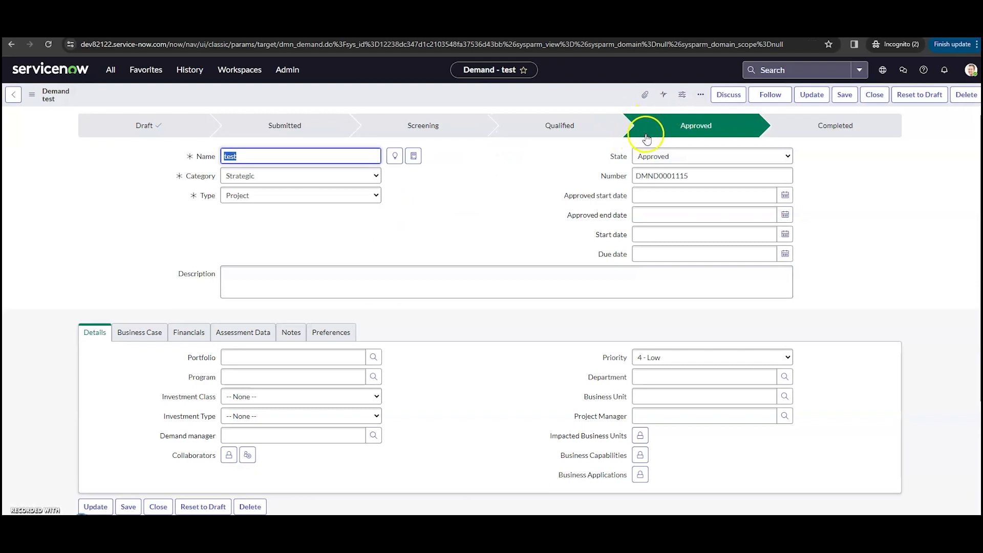
left_click(578, 127)
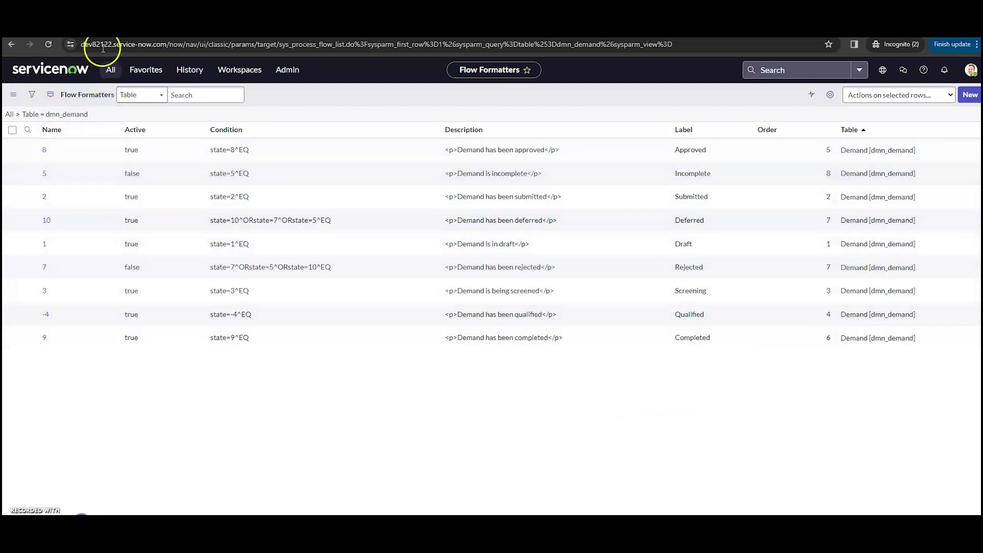
Step: Compare the Approved demand's stage bar with the Demand flow formatters list, ending on the list
key("alt+Left")
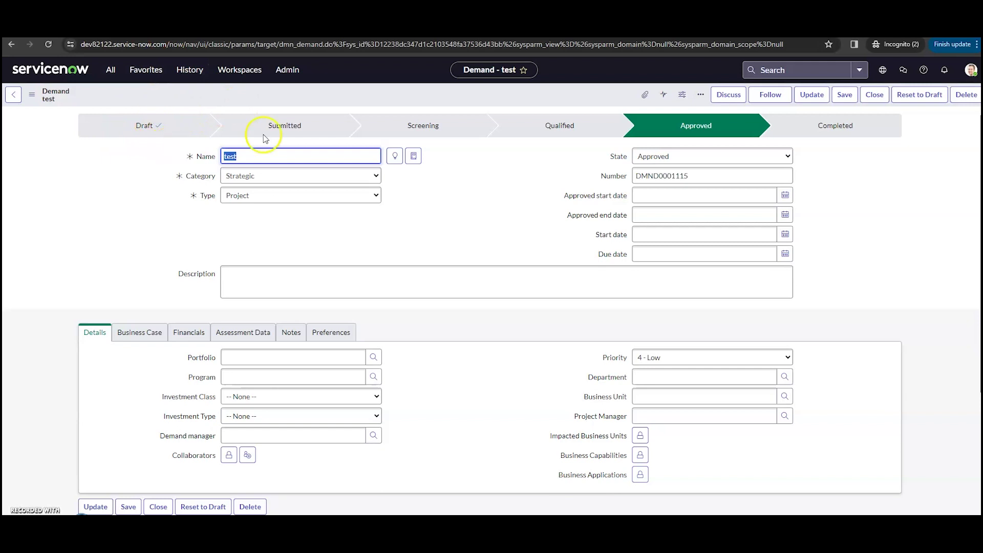
key("alt+Right")
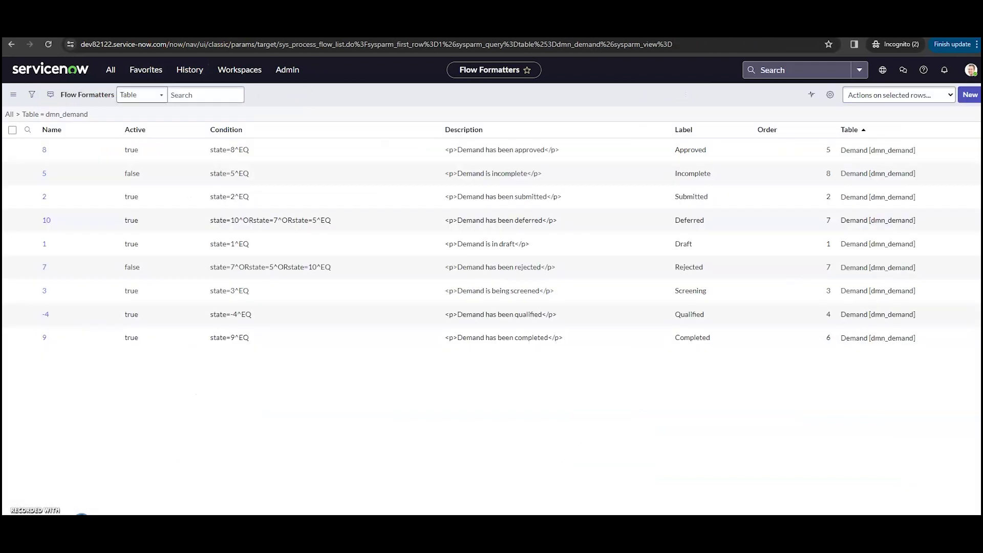
Step: Set the Rejected flow formatter's Active to true and check the demand's stage bar
double_click(145, 268)
left_click(148, 268)
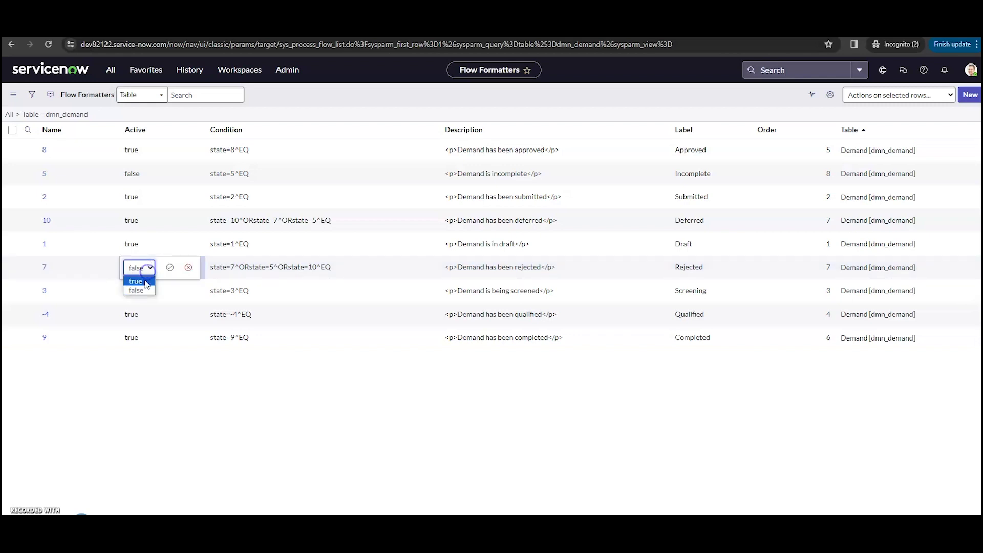
left_click(143, 277)
left_click(169, 267)
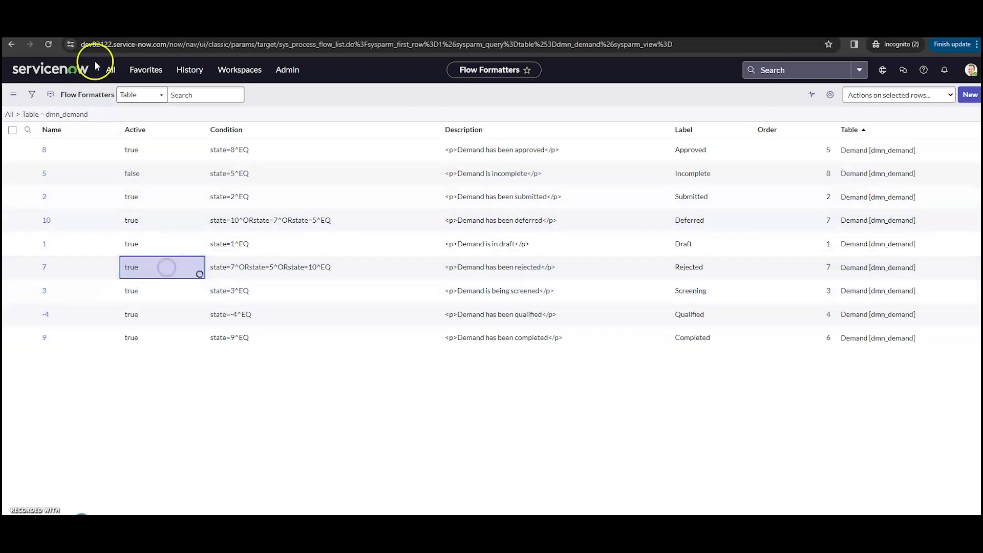
left_click(11, 44)
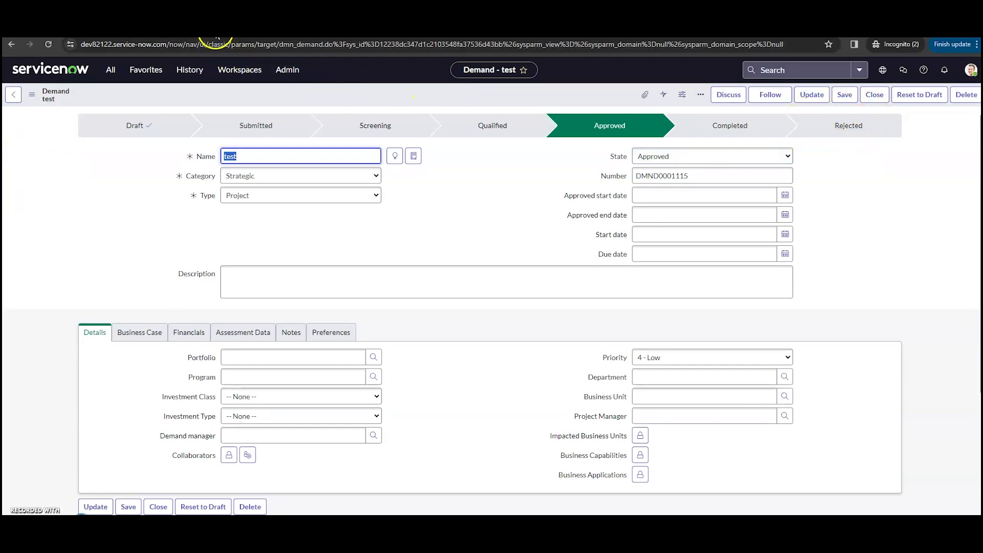
Step: Set Rejected's Active back to false and reload the Demand test record
double_click(157, 275)
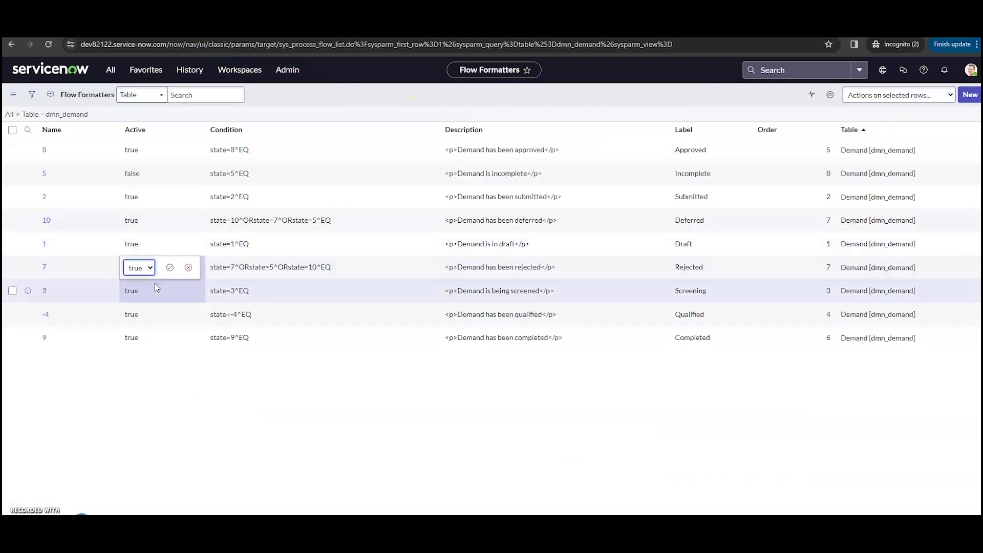
left_click(146, 268)
left_click(146, 289)
left_click(168, 269)
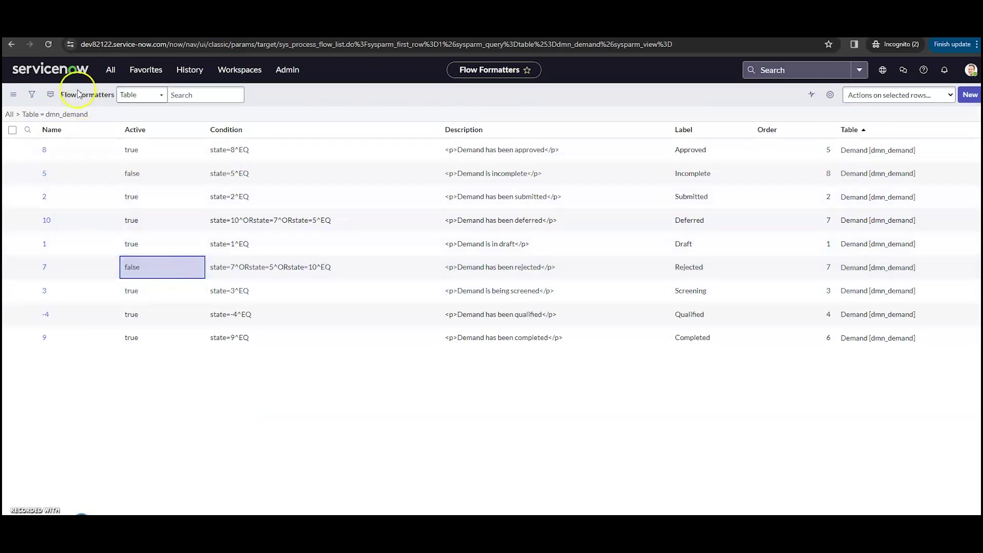
key("alt+Left")
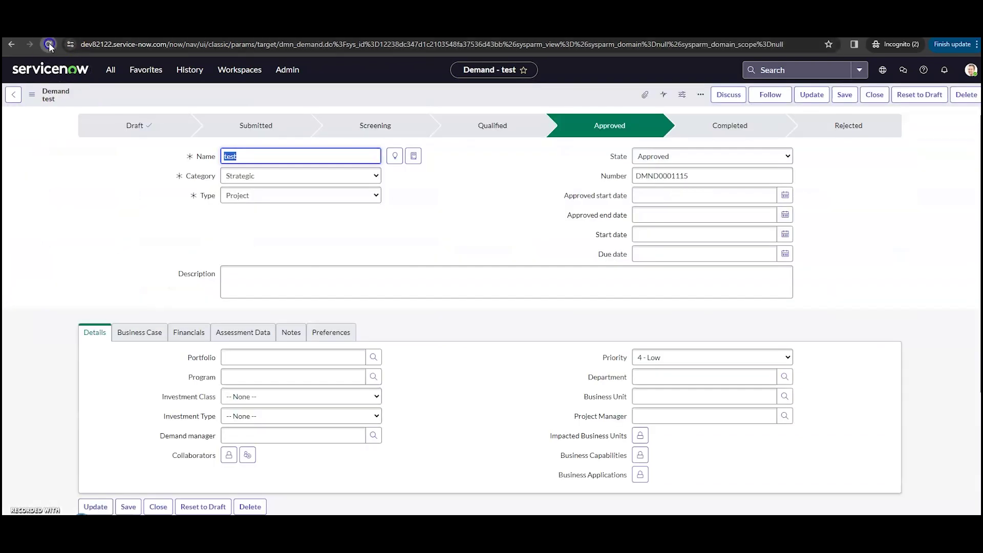
left_click(48, 43)
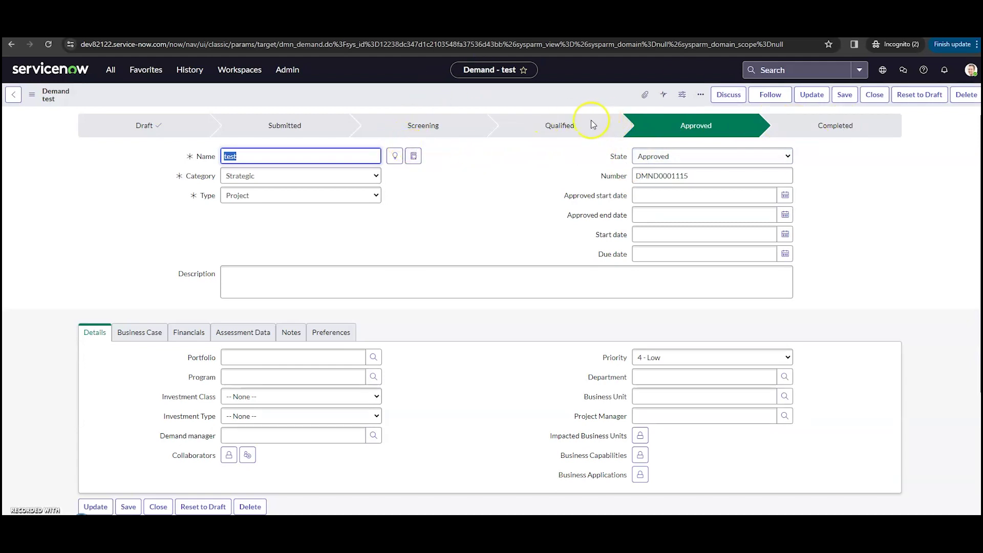
Step: Change the test demand's State from Approved to Deferred and save the record
left_click(663, 157)
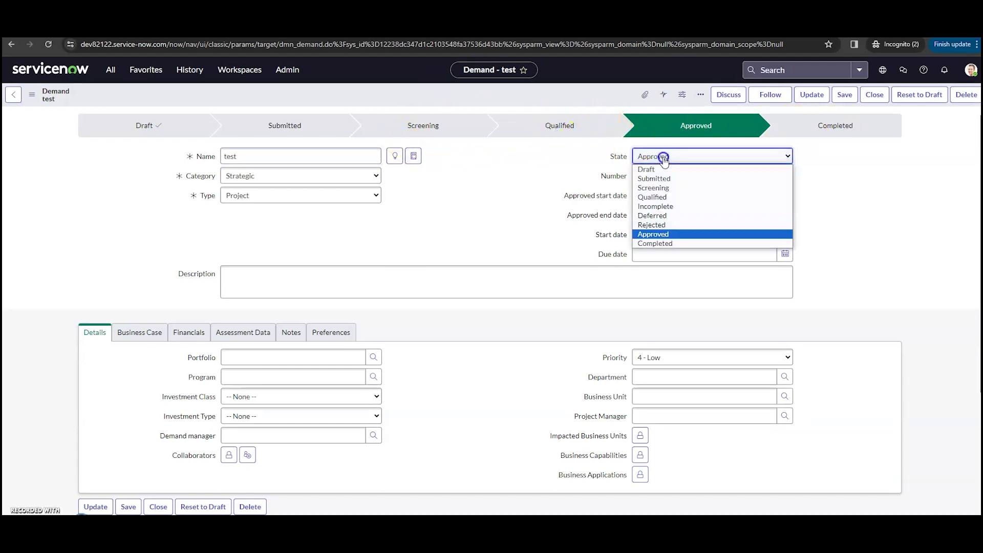
left_click(657, 215)
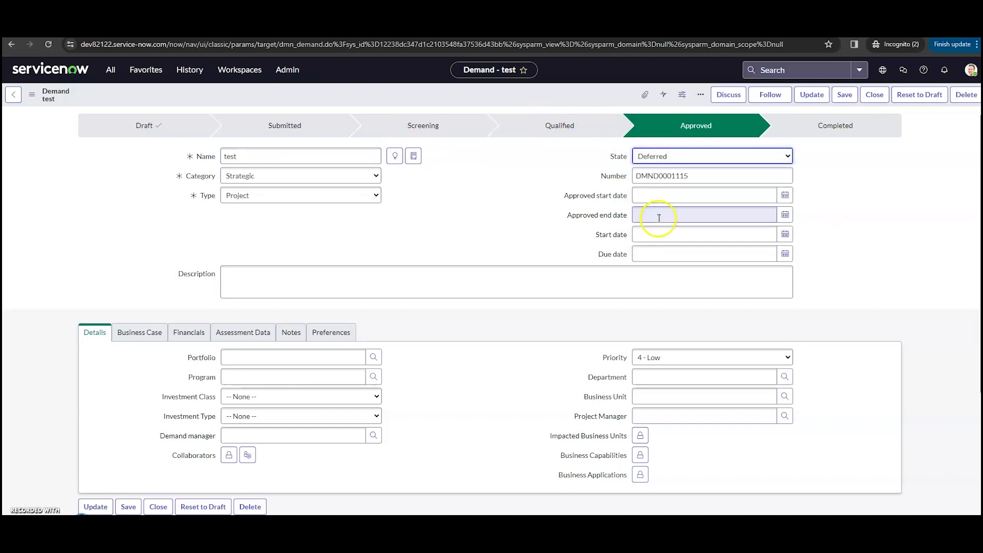
right_click(532, 97)
left_click(540, 103)
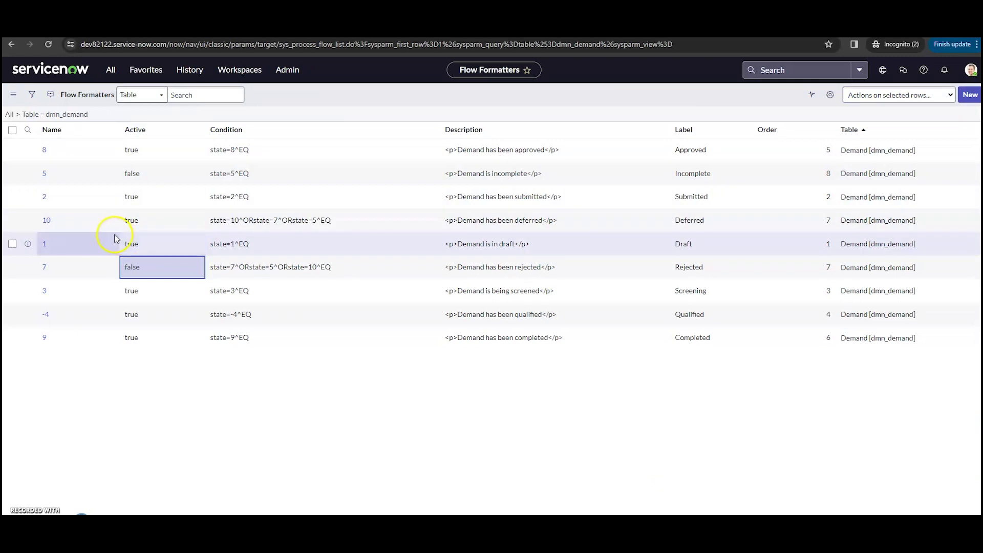
Step: Review flow formatter 10 for Deferred, whose condition matches Deferred, Rejected or Incomplete
left_click(47, 222)
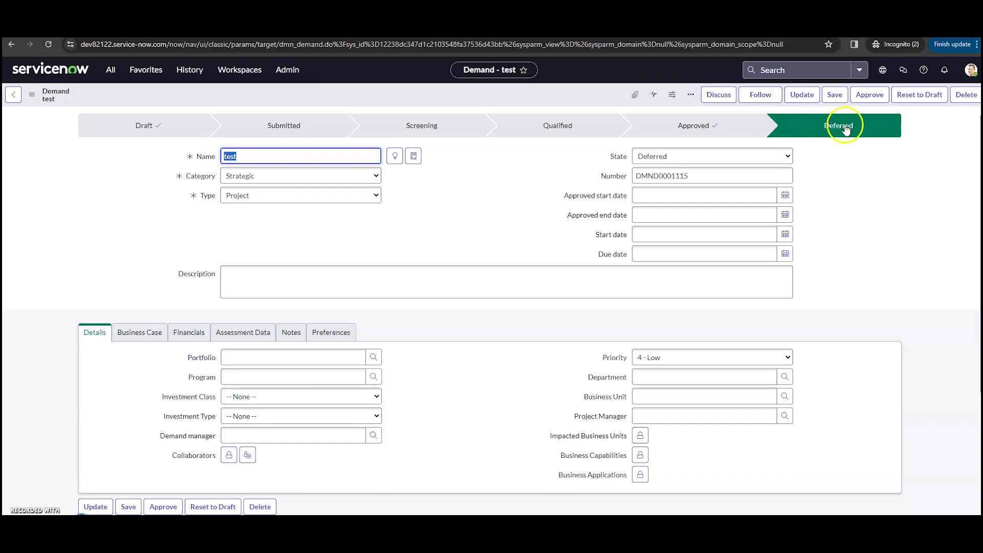
Step: Open the Demand table's business rules via Configure, then widen the list to all rules
right_click(463, 100)
mouse_move(529, 154)
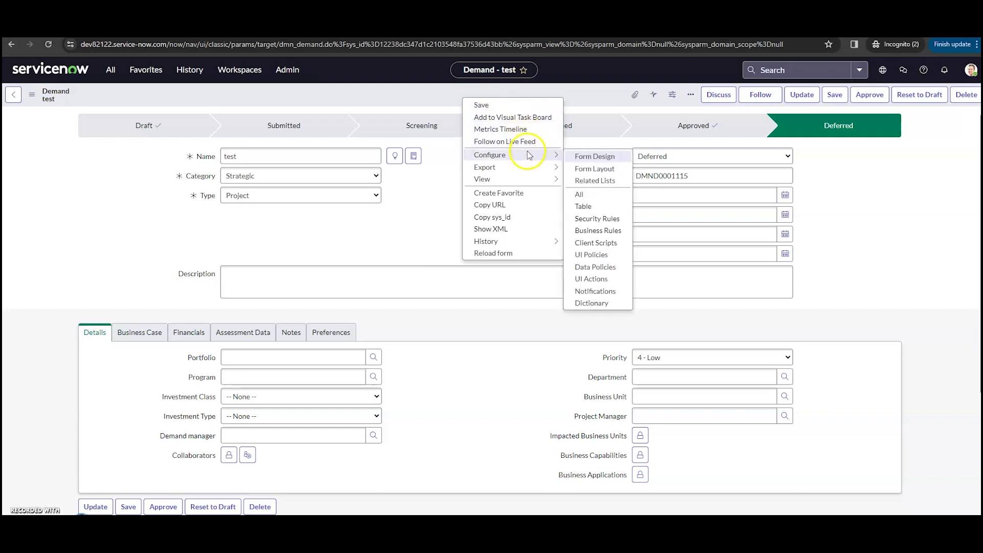
left_click(601, 229)
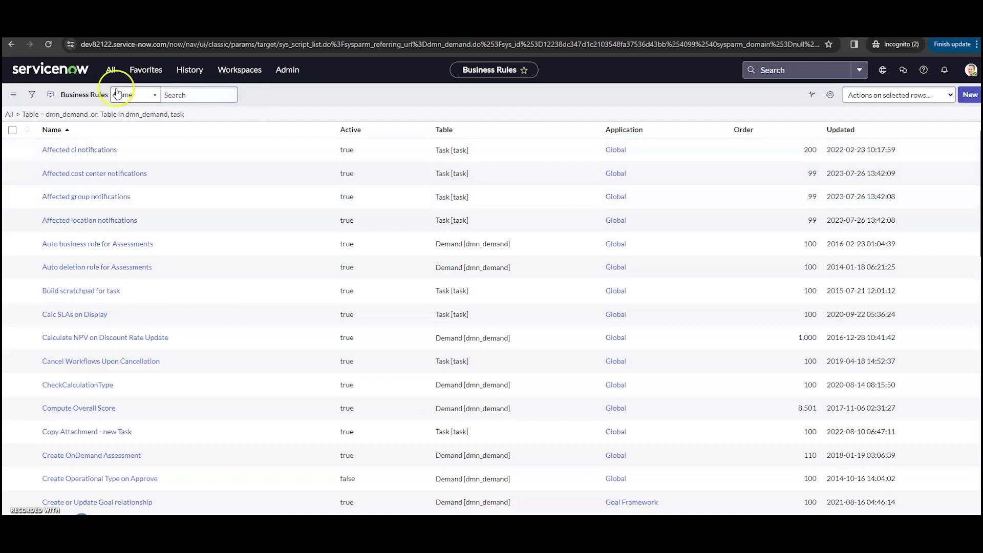
left_click(9, 116)
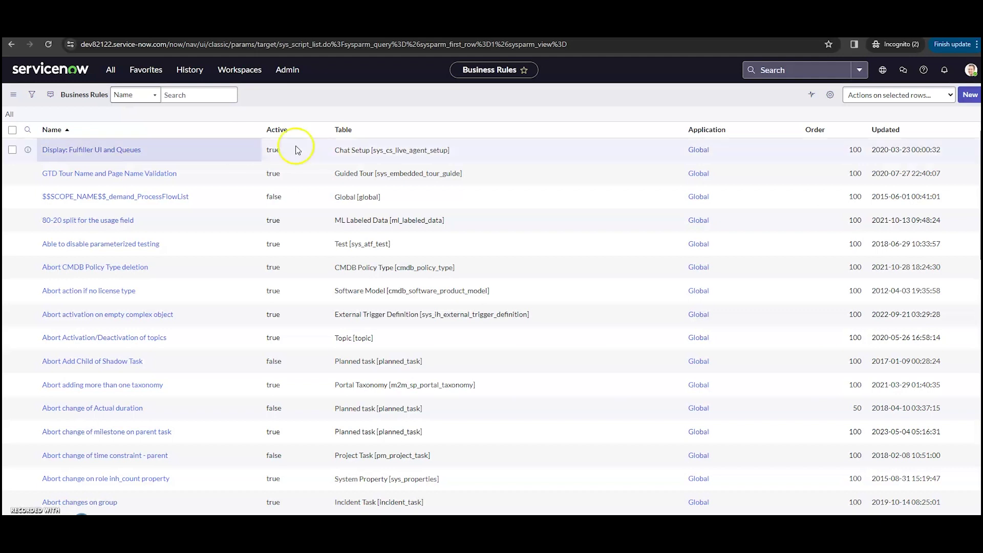
Step: Search business rule names for the pasted dmn_demand_ProcessFlowList
left_click(214, 92)
left_click(194, 94)
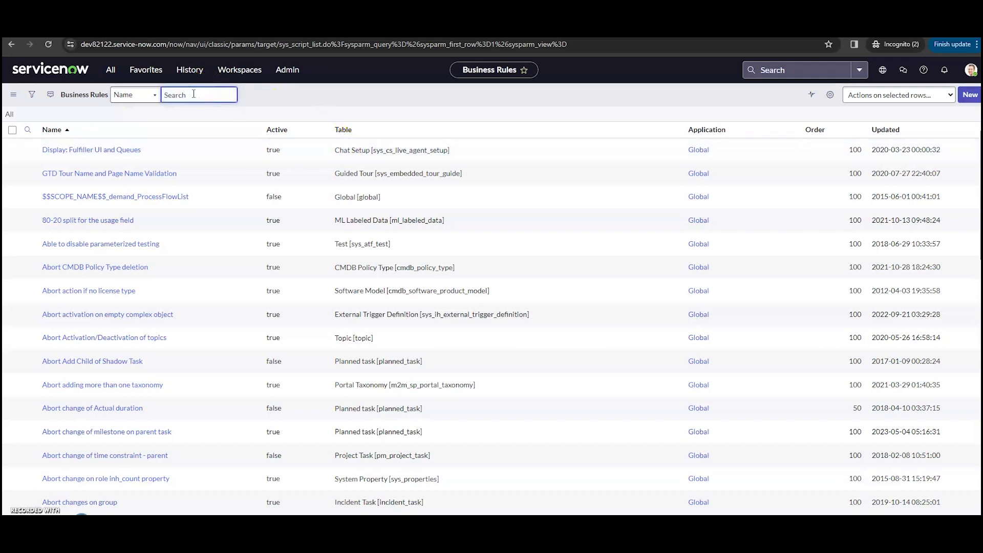
key("ctrl+v")
key("Return")
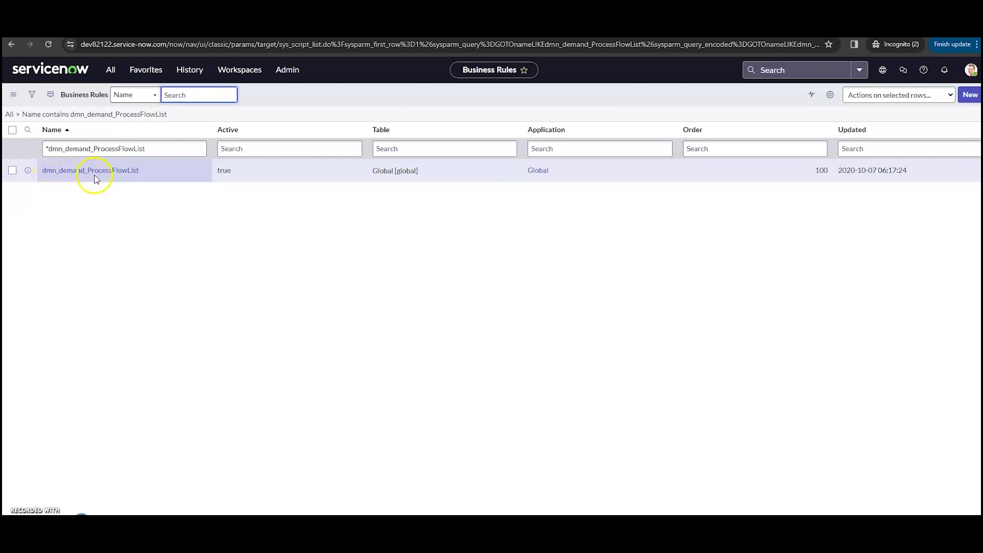
Step: Open the dmn_demand_ProcessFlowList business rule and scroll down its Advanced script
left_click(128, 174)
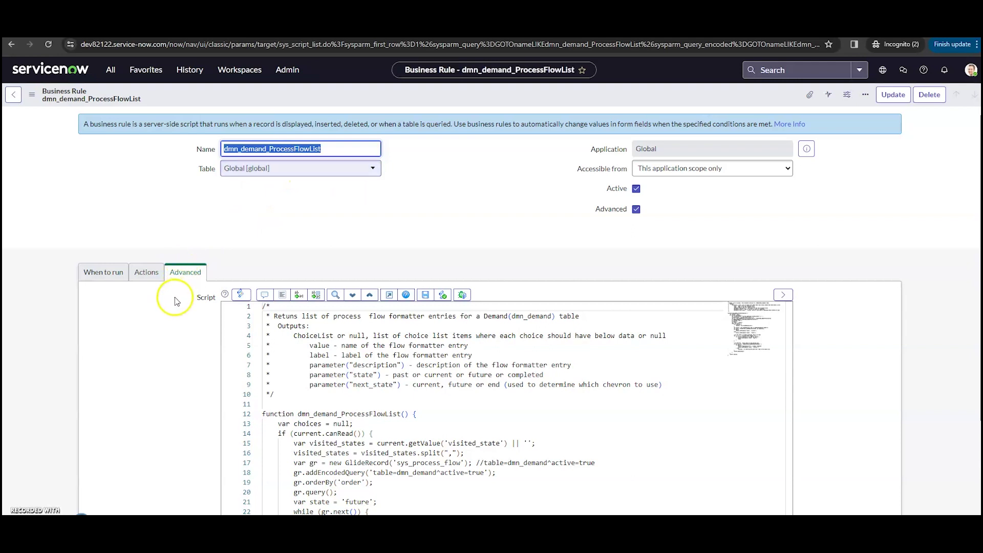
scroll(516, 384, "down", 2)
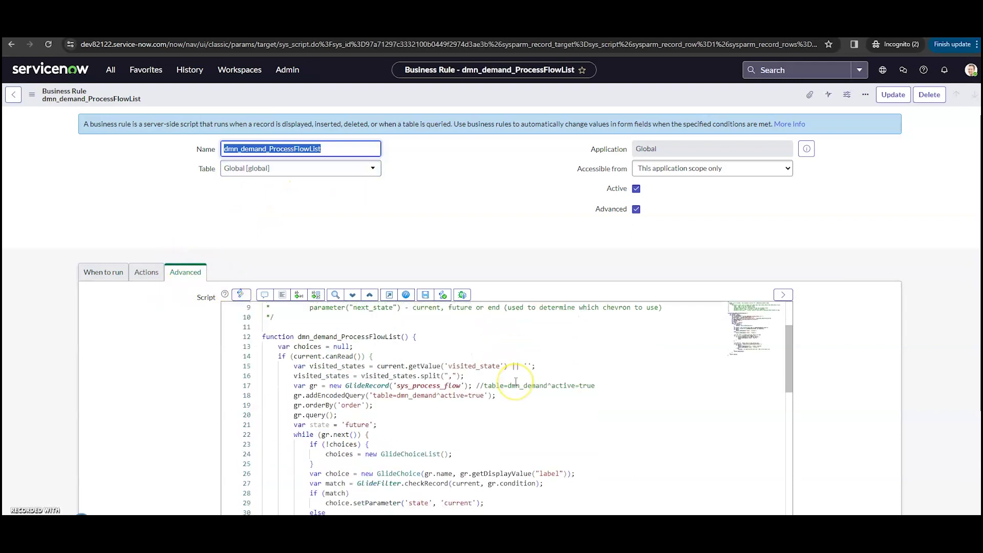
scroll(516, 381, "down", 6)
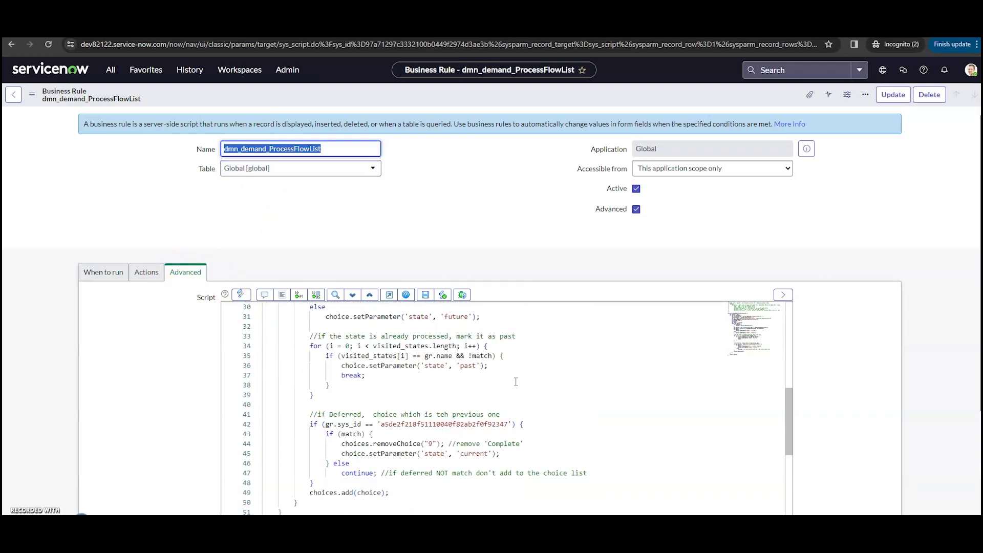
scroll(516, 381, "down", 1)
Step: Highlight the Deferred block (lines 41–48), the Complete-removal line 44 and line 42's sys_id
left_click(311, 389)
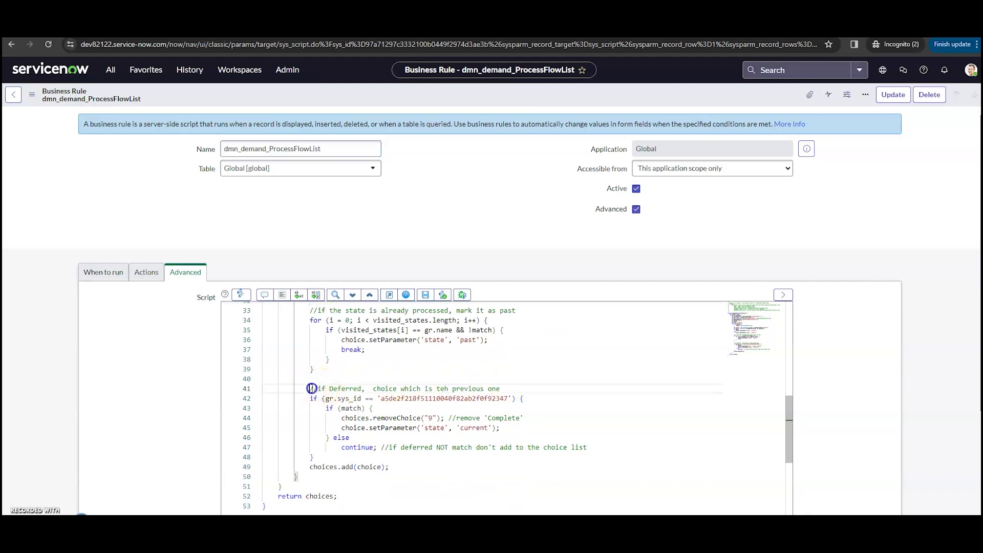
left_click_drag(311, 388, 585, 460)
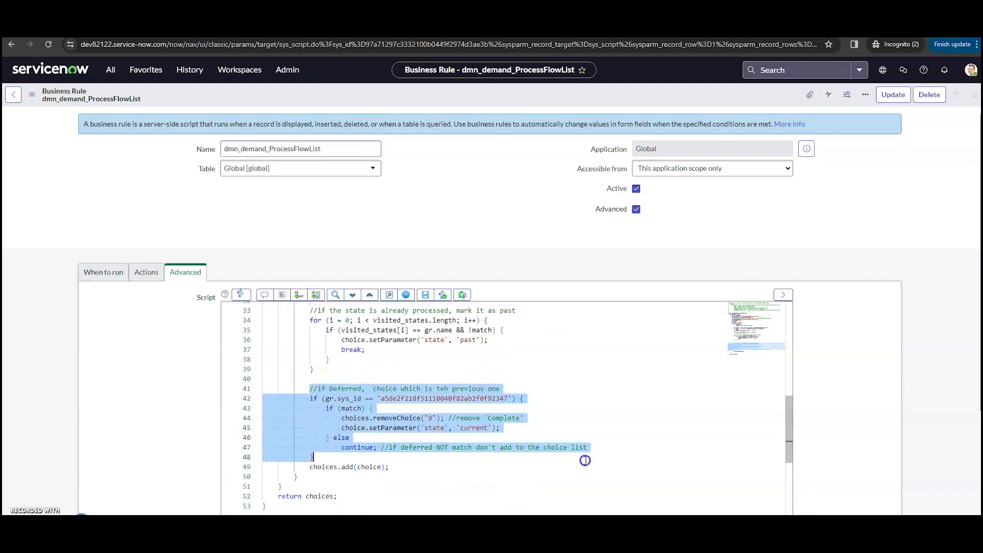
left_click(427, 467)
left_click_drag(526, 415, 334, 421)
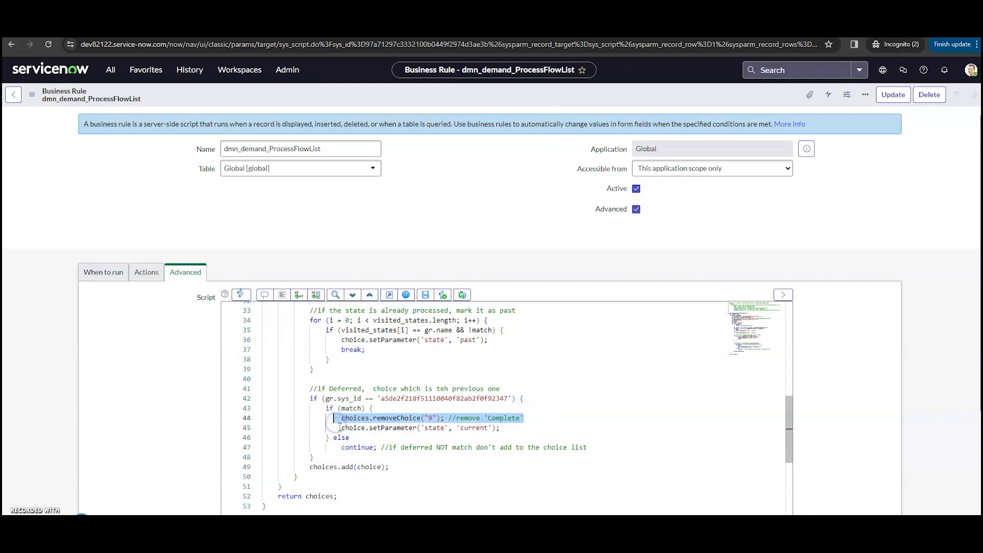
double_click(389, 399)
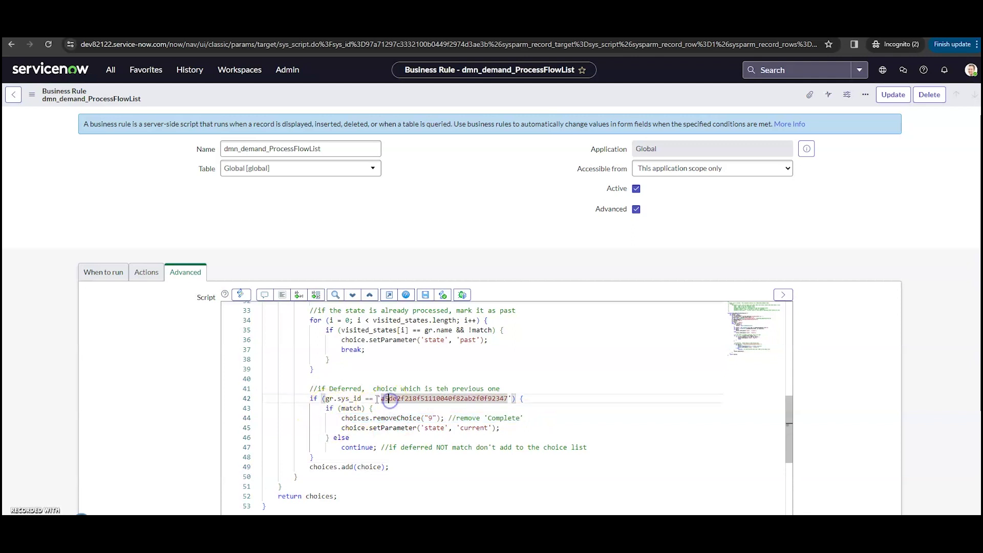
left_click_drag(382, 399, 507, 398)
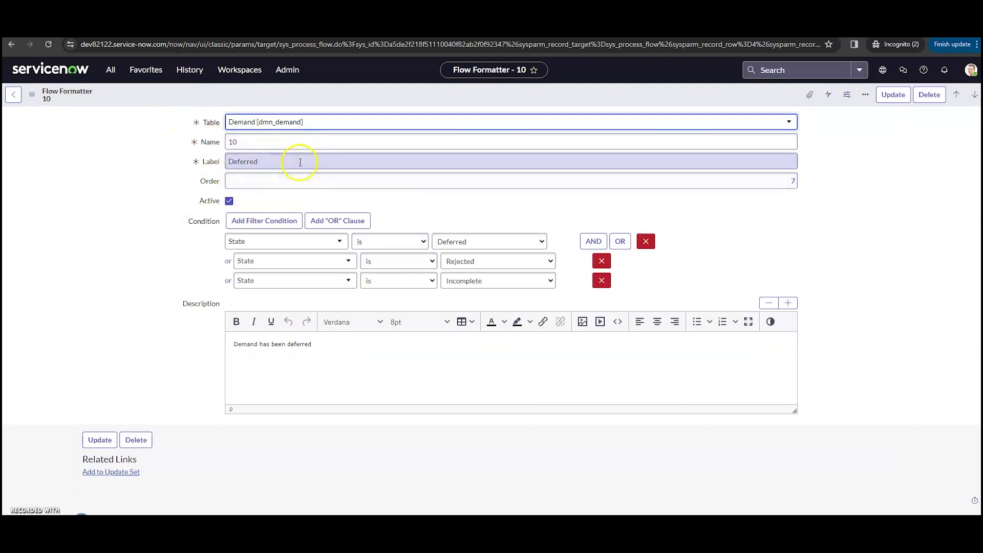
left_click(110, 38)
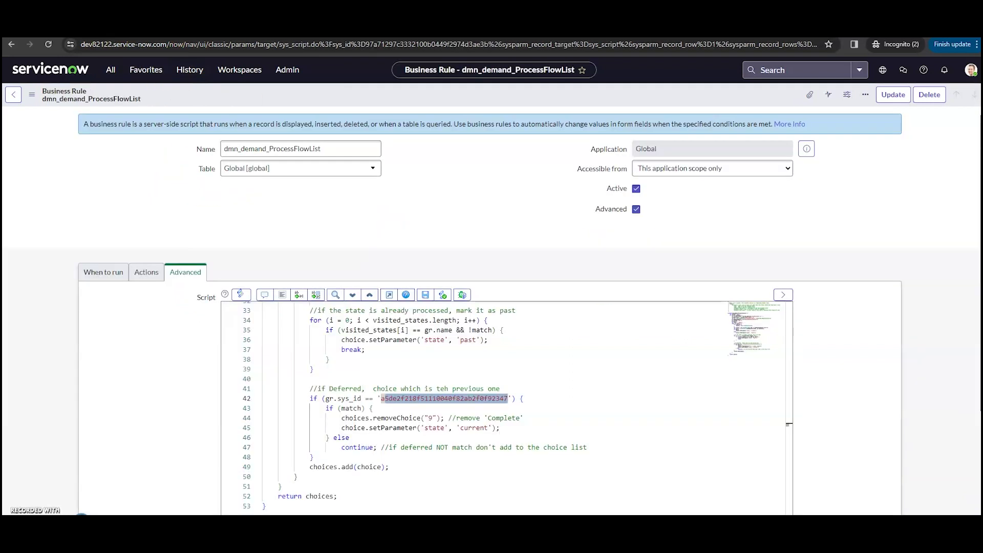